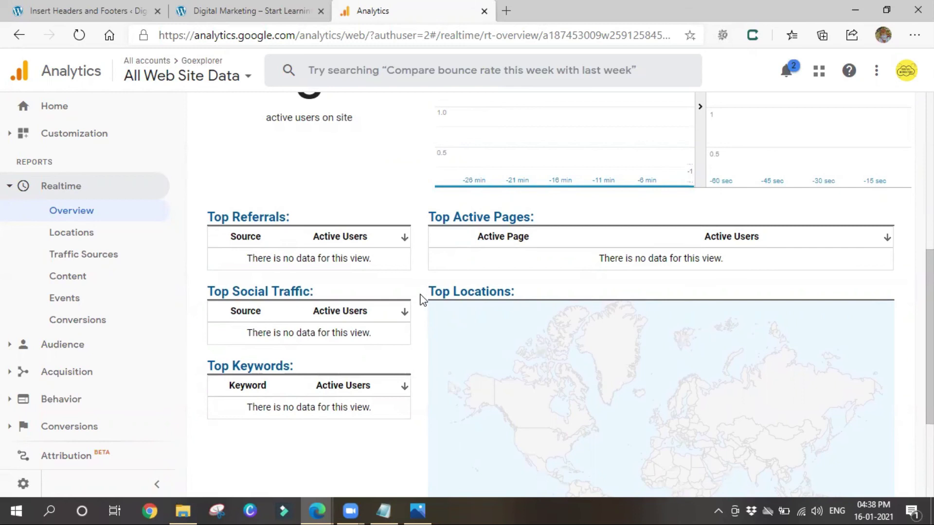
- Set up a new property named Goexplorer GA4 Upgrade with India as the reporting time zone and Indian Rupee as the currency
{"action": "left_click", "coordinate": [11, 492]}
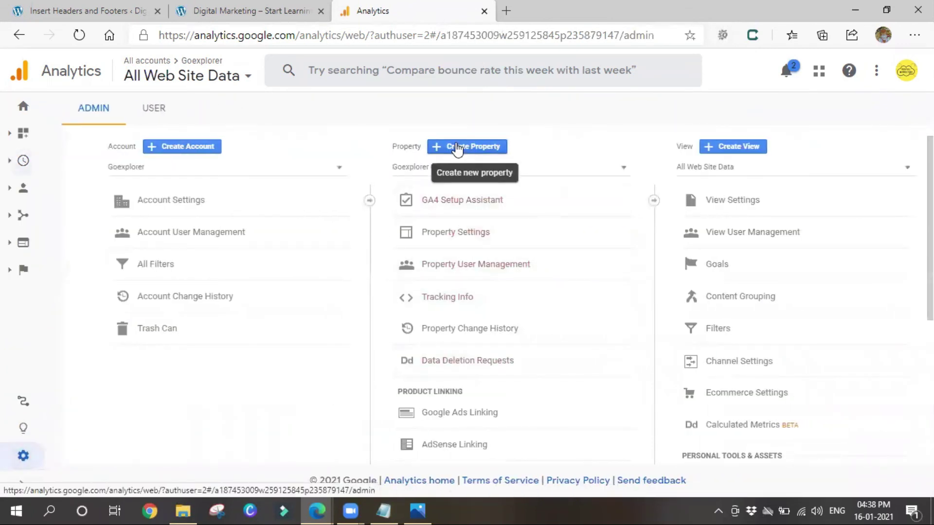
{"action": "left_click", "coordinate": [458, 147]}
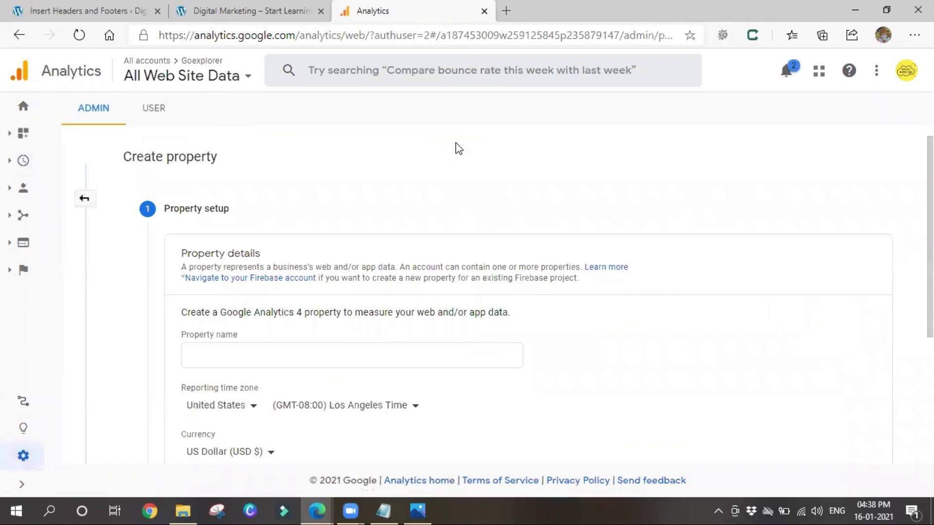
{"action": "left_click", "coordinate": [222, 351]}
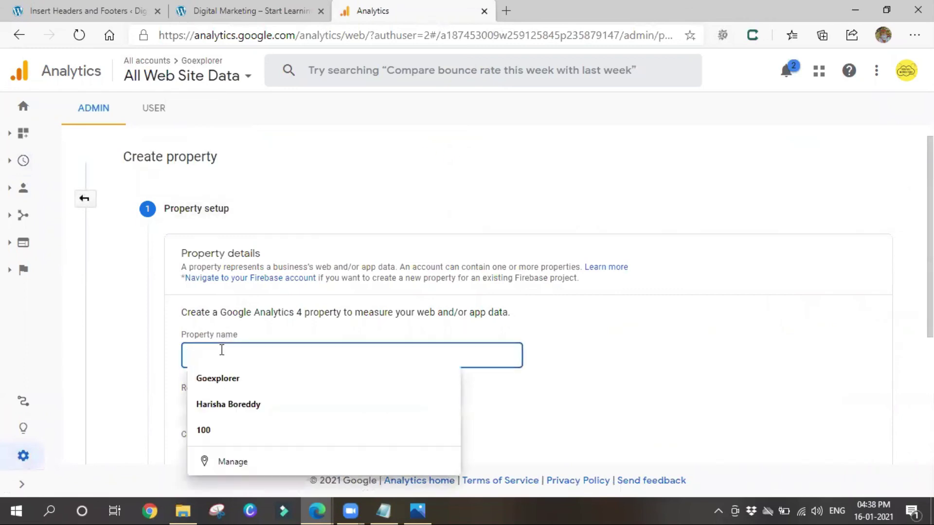
{"action": "type", "text": "Goexplorer"}
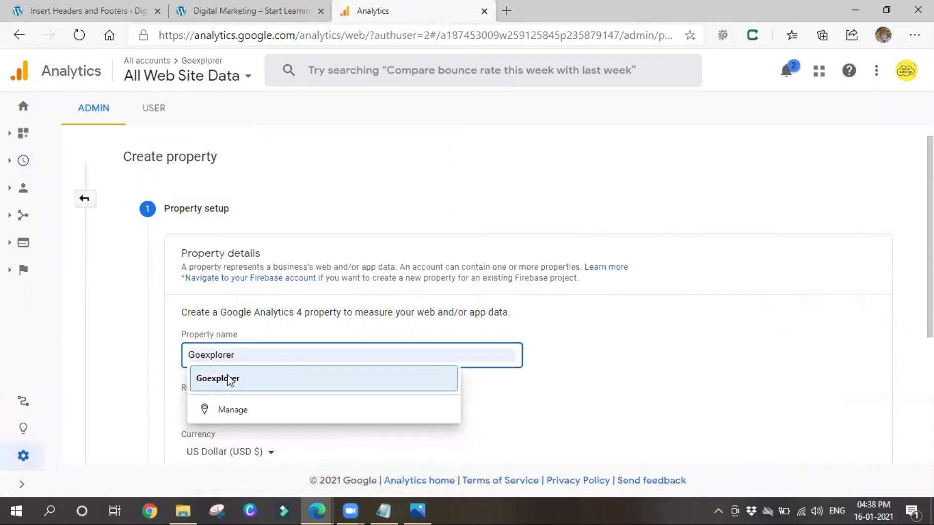
{"action": "left_click", "coordinate": [229, 379]}
{"action": "type", "text": "GA"}
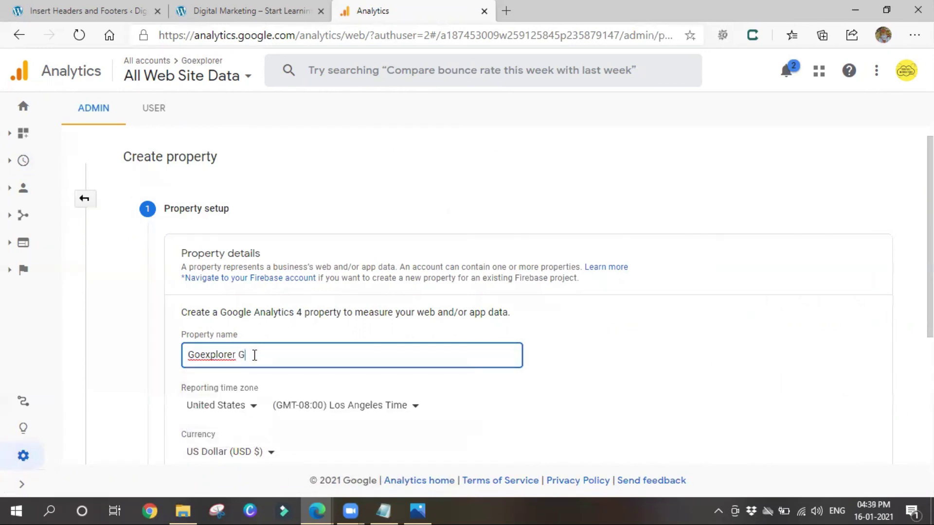
{"action": "type", "text": "4 Upgrade"}
{"action": "scroll", "coordinate": [265, 375], "scroll_direction": "down", "scroll_amount": 2}
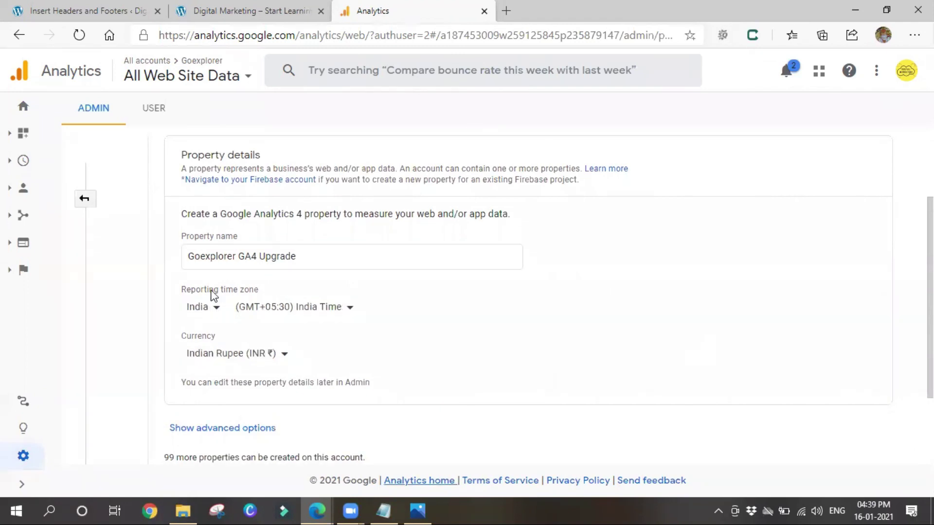
{"action": "scroll", "coordinate": [271, 334], "scroll_direction": "down", "scroll_amount": 2}
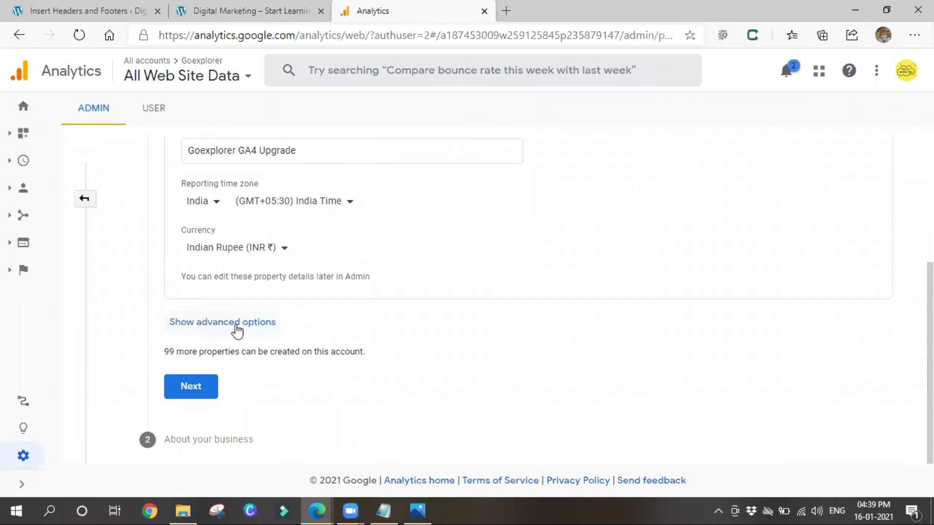
{"action": "left_click", "coordinate": [198, 402]}
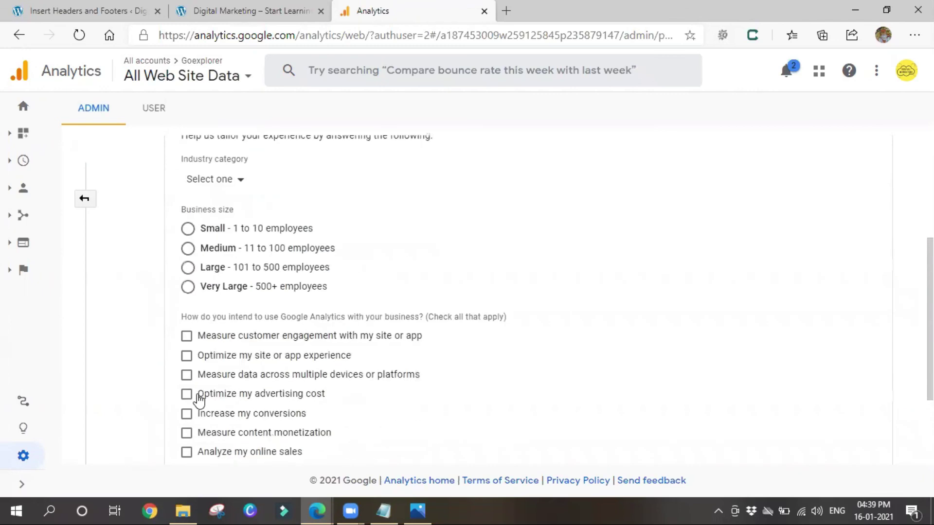
- Set the business's industry category to Computers & Electronics and its size to Small - 1 to 10 employees
{"action": "scroll", "coordinate": [234, 342], "scroll_direction": "up", "scroll_amount": 3}
{"action": "left_click", "coordinate": [235, 327]}
{"action": "left_click", "coordinate": [253, 215]}
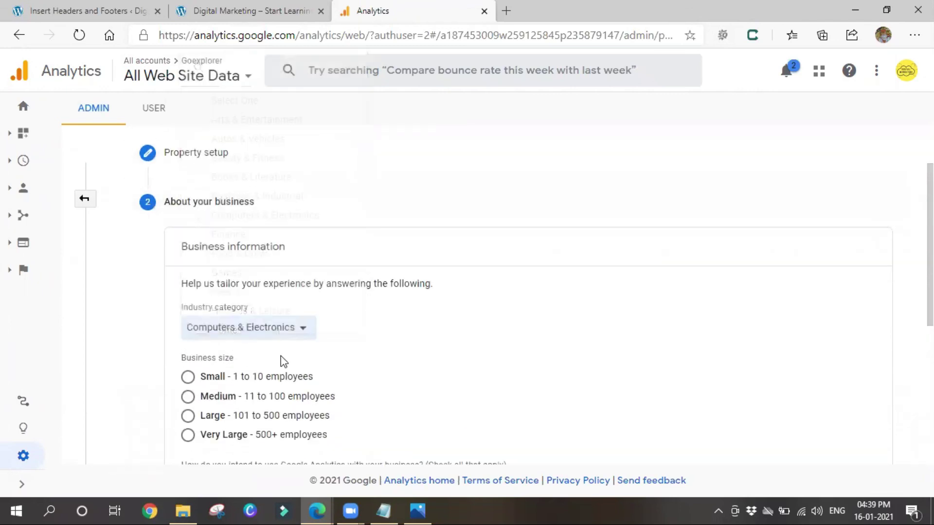
{"action": "scroll", "coordinate": [283, 362], "scroll_direction": "down", "scroll_amount": 3}
{"action": "left_click", "coordinate": [191, 229]}
- Select measuring customer engagement, measuring data across multiple devices or platforms, and optimizing advertising cost as intended uses, and create the property
{"action": "left_click", "coordinate": [207, 336]}
{"action": "left_click", "coordinate": [208, 376]}
{"action": "left_click", "coordinate": [262, 394]}
{"action": "scroll", "coordinate": [292, 395], "scroll_direction": "down", "scroll_amount": 3}
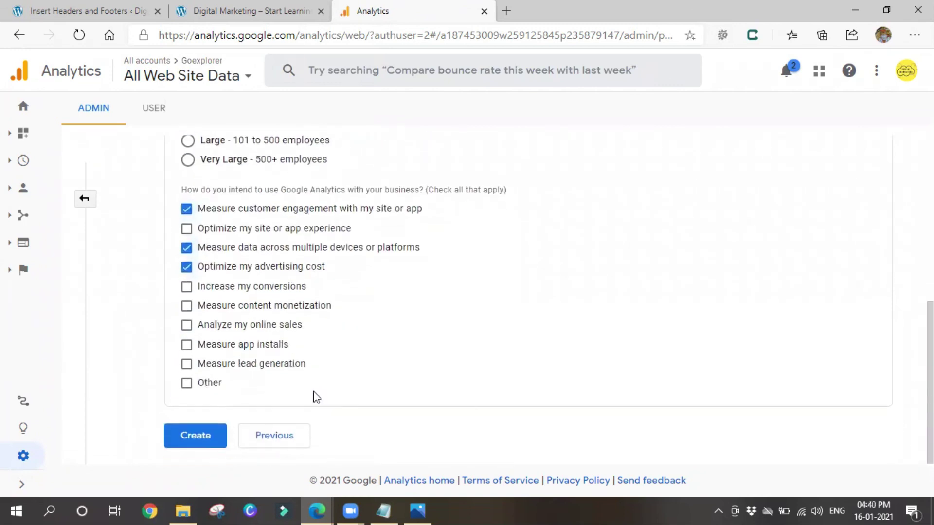
{"action": "left_click", "coordinate": [204, 434]}
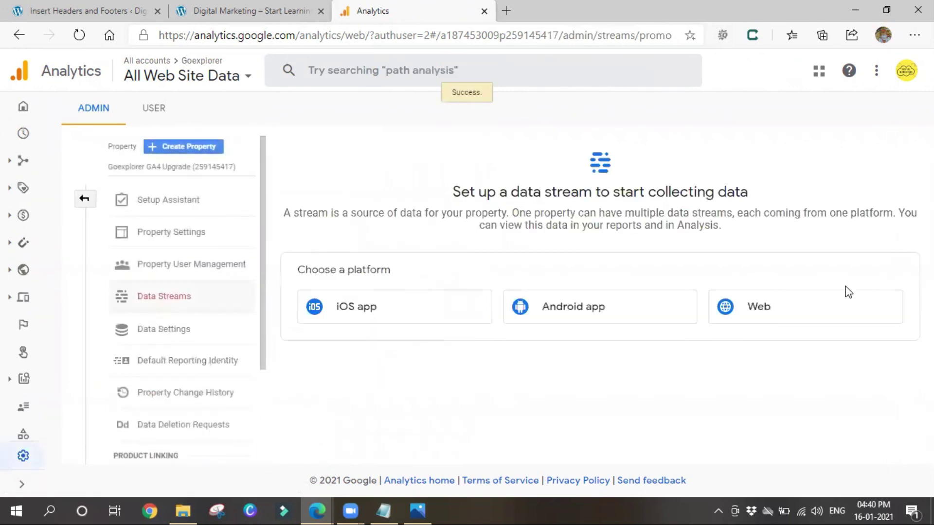
{"action": "left_click", "coordinate": [796, 327]}
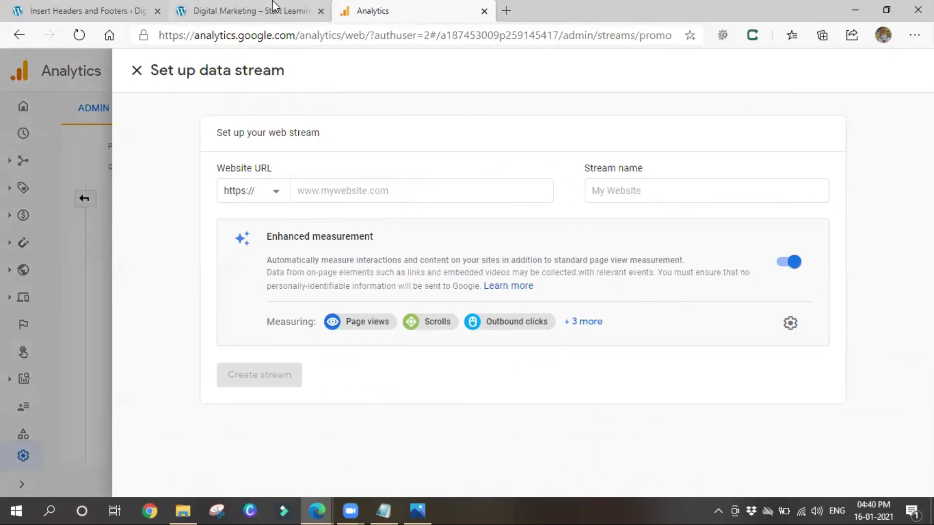
{"action": "left_click", "coordinate": [226, 6]}
{"action": "key", "text": "ctrl+c"}
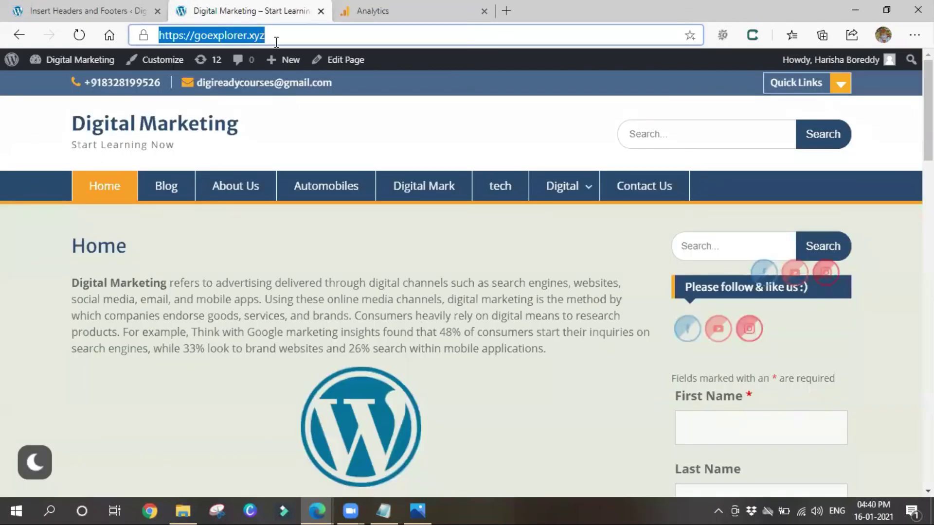
{"action": "left_click", "coordinate": [394, 6]}
{"action": "left_click", "coordinate": [265, 190]}
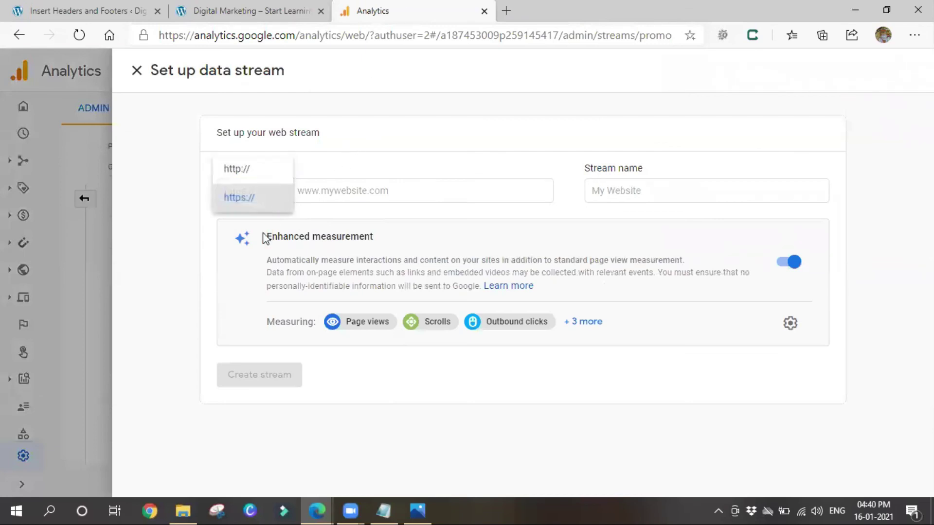
{"action": "left_click", "coordinate": [260, 168]}
{"action": "left_click", "coordinate": [337, 191]}
{"action": "key", "text": "ctrl+v"}
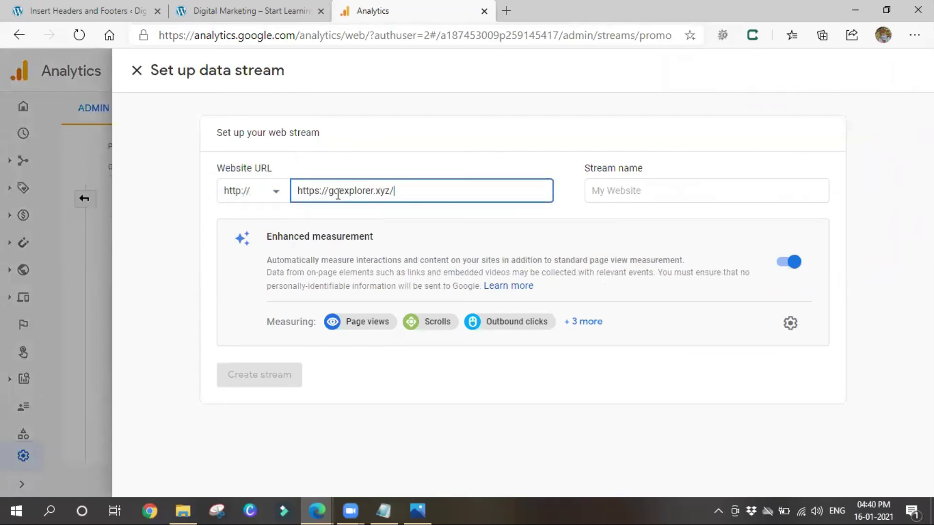
{"action": "left_click", "coordinate": [603, 193]}
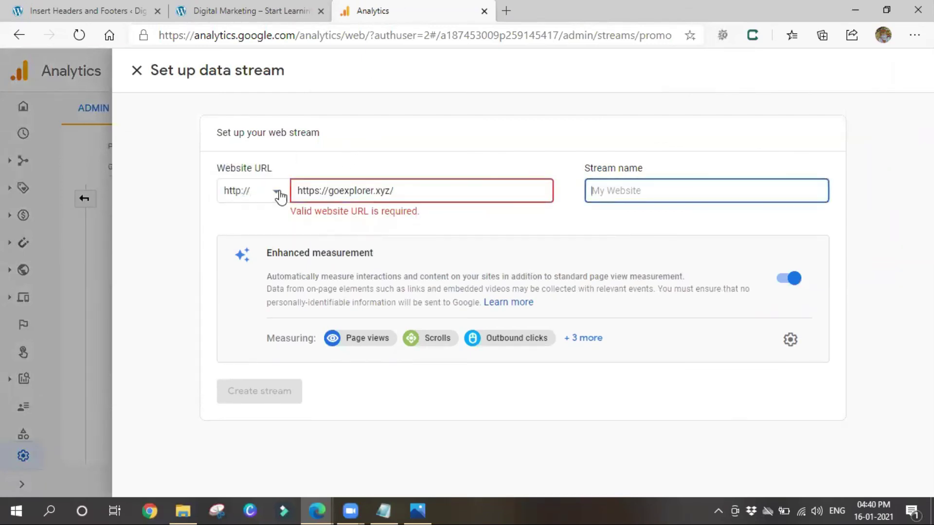
{"action": "left_click_drag", "start_coordinate": [329, 191], "coordinate": [299, 191]}
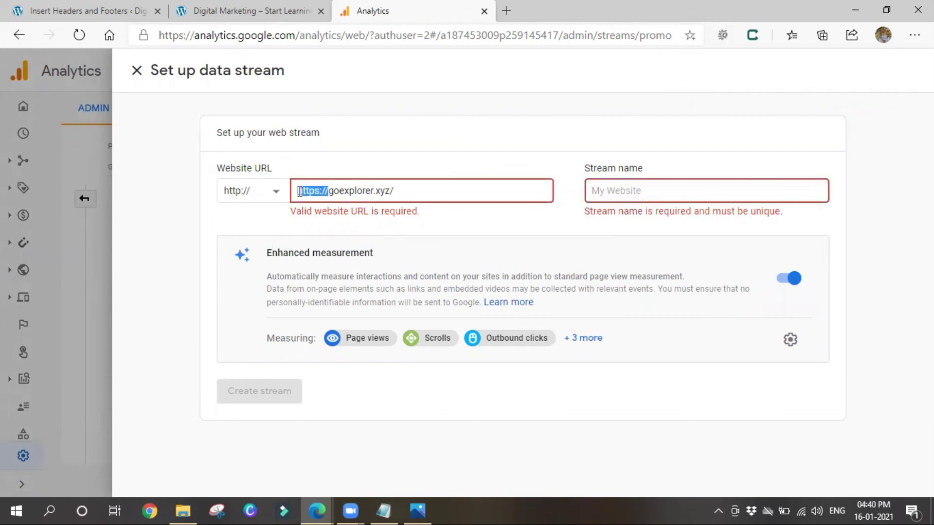
{"action": "key", "text": "BackSpace"}
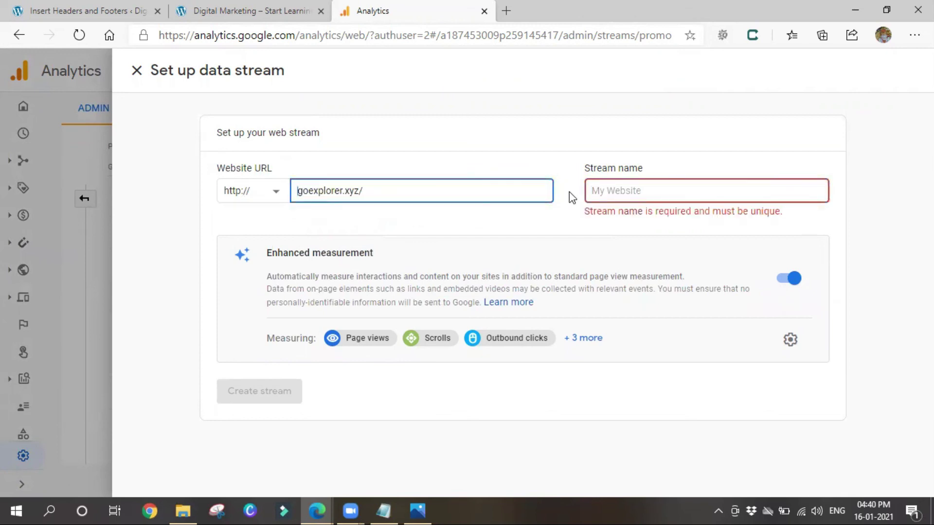
- Name the web stream GoExplorer GA4 Upgrade and create it
{"action": "left_click", "coordinate": [624, 190]}
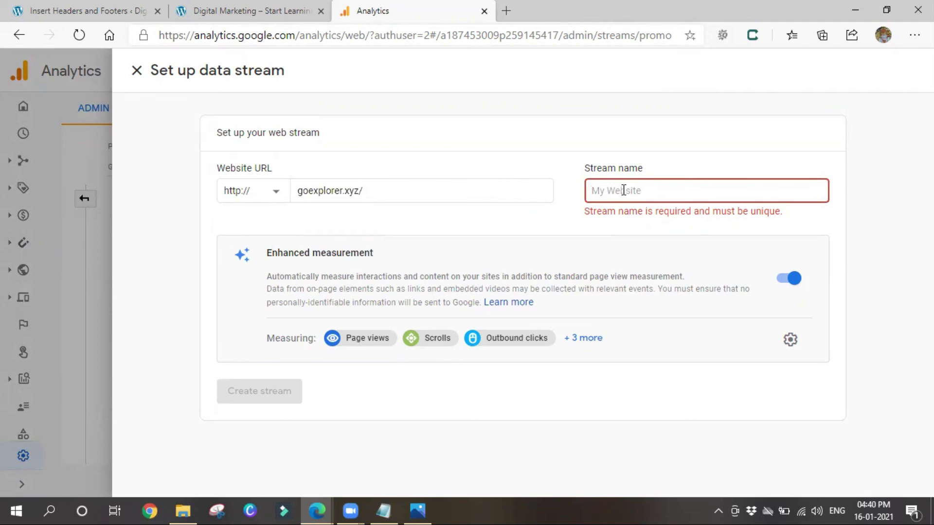
{"action": "type", "text": "G"}
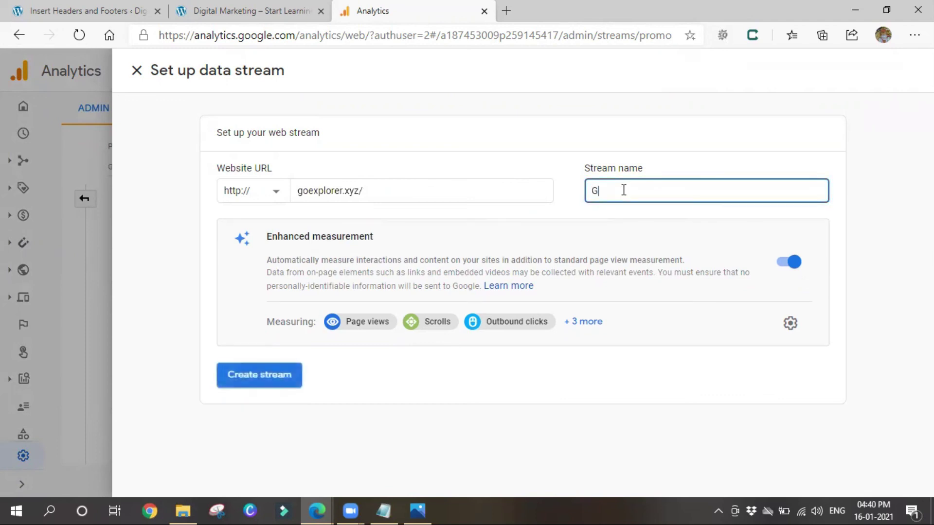
{"action": "type", "text": "oExplorer GA4 Upgrade"}
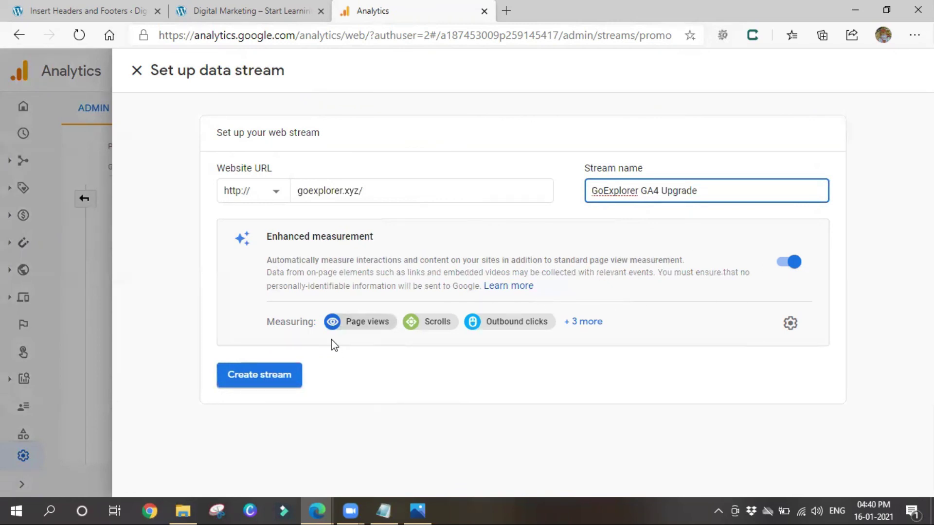
{"action": "left_click", "coordinate": [276, 376]}
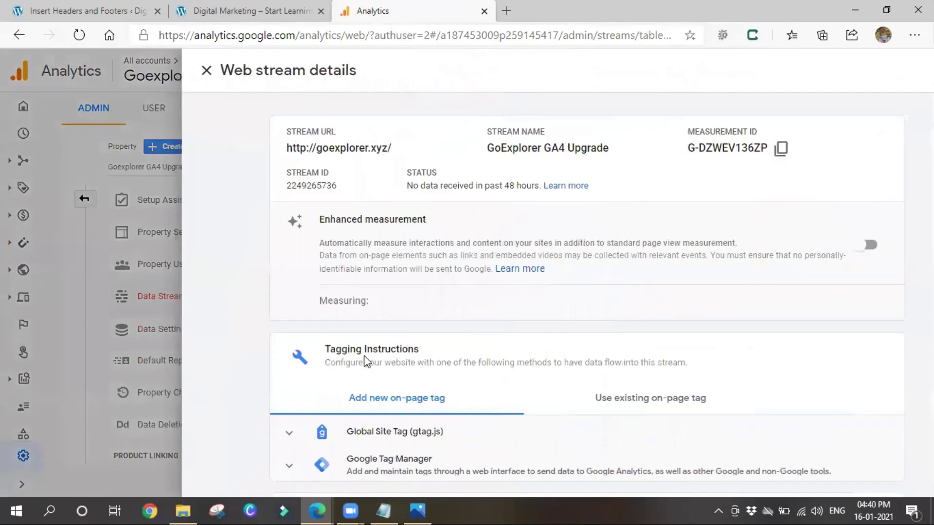
- Expand the Global Site Tag (gtag.js) instructions for a new on-page tag and review the code snippet
{"action": "scroll", "coordinate": [366, 361], "scroll_direction": "down", "scroll_amount": 3}
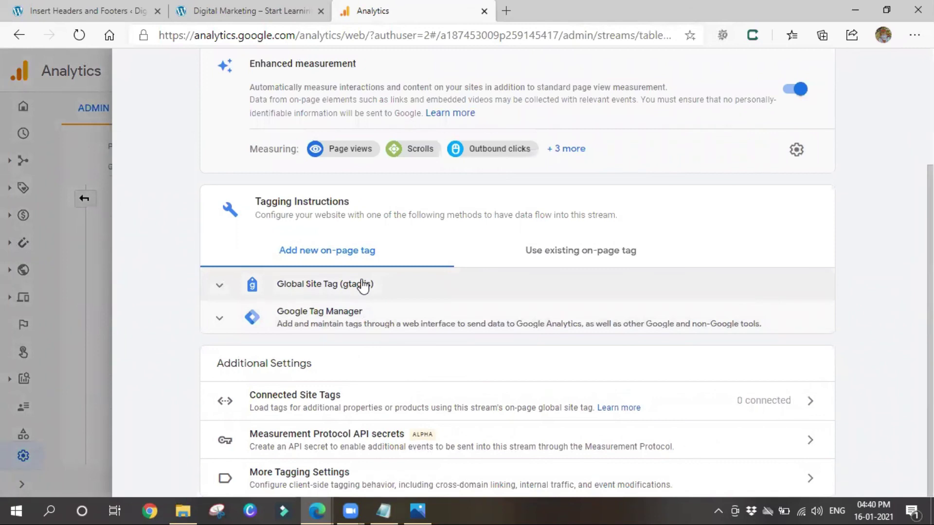
{"action": "left_click", "coordinate": [219, 290]}
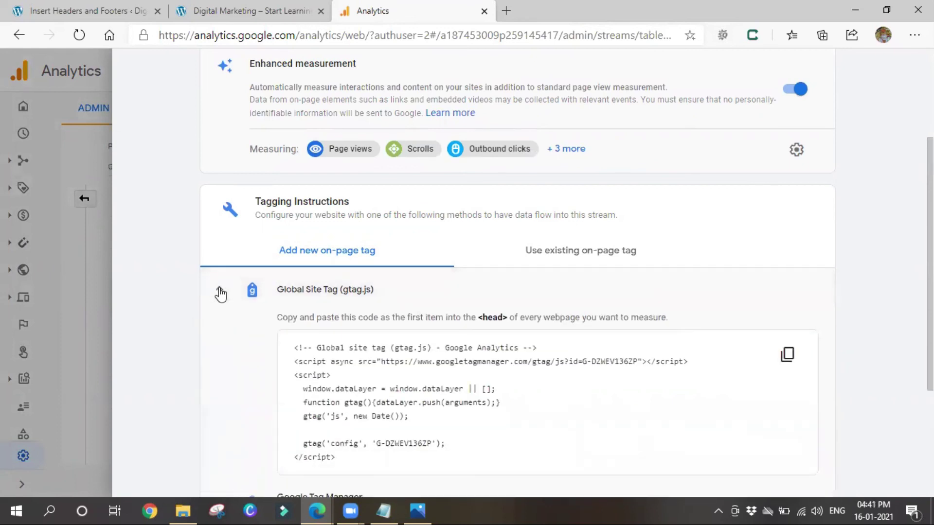
{"action": "scroll", "coordinate": [400, 357], "scroll_direction": "down", "scroll_amount": 3}
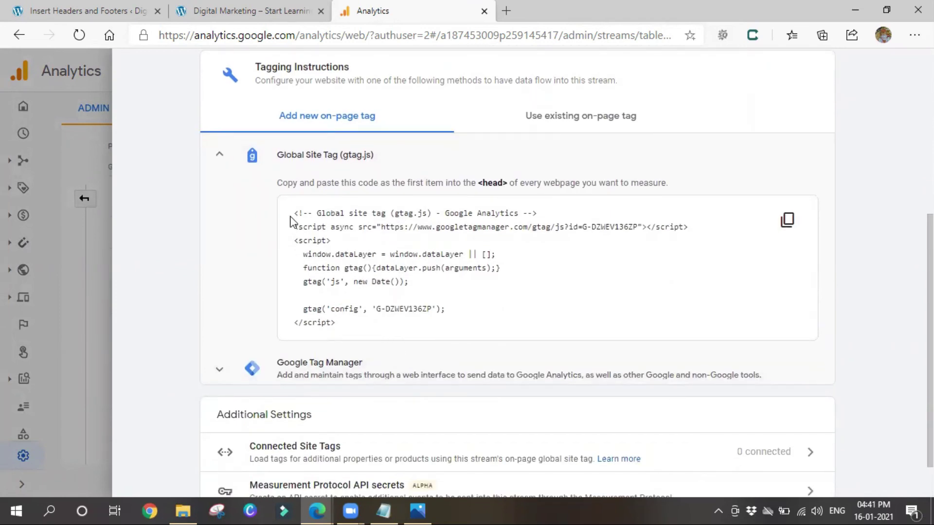
- Read the Google Analytics instructions for using an existing on-page tag and check the other open Analytics account
{"action": "left_click", "coordinate": [541, 118]}
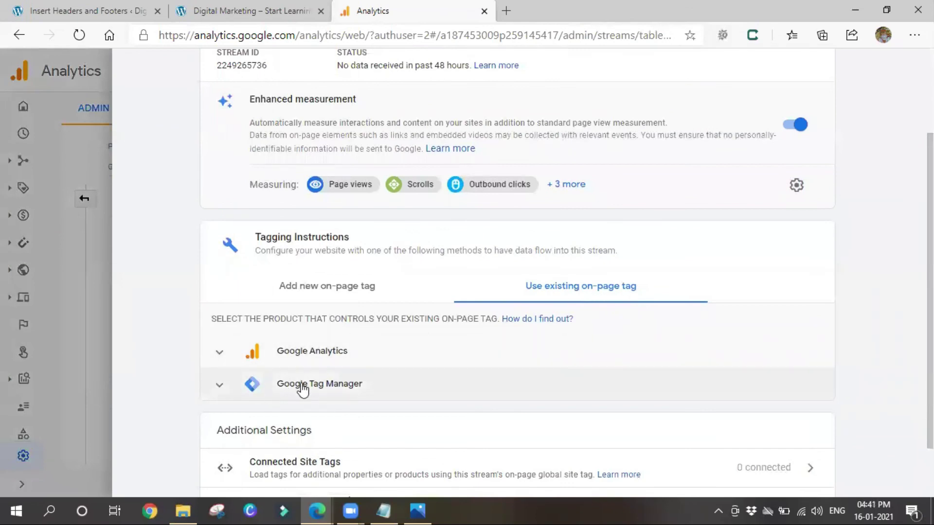
{"action": "left_click", "coordinate": [220, 353]}
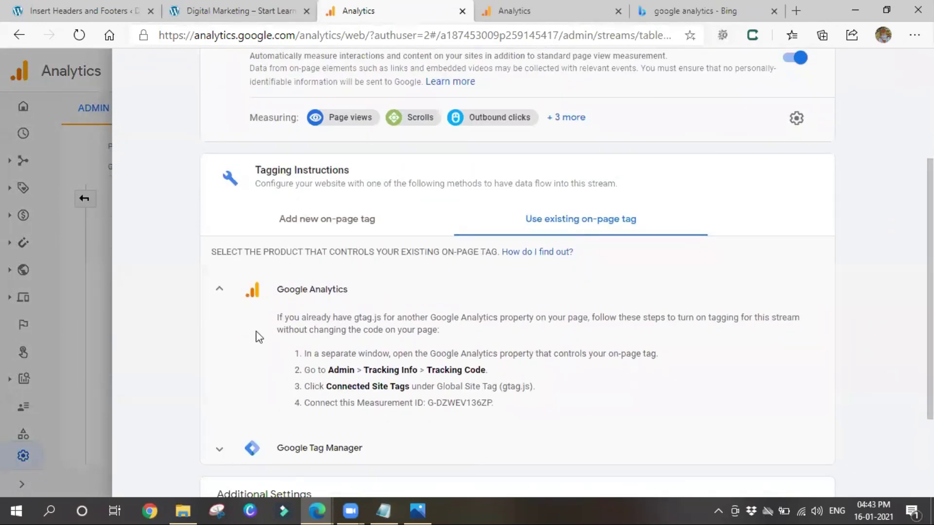
{"action": "left_click_drag", "start_coordinate": [271, 321], "coordinate": [466, 421]}
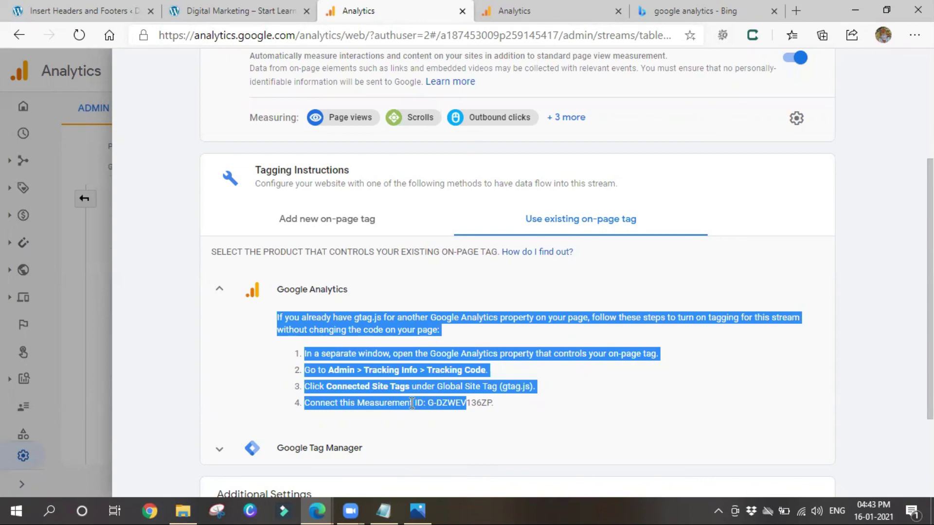
{"action": "left_click", "coordinate": [545, 417]}
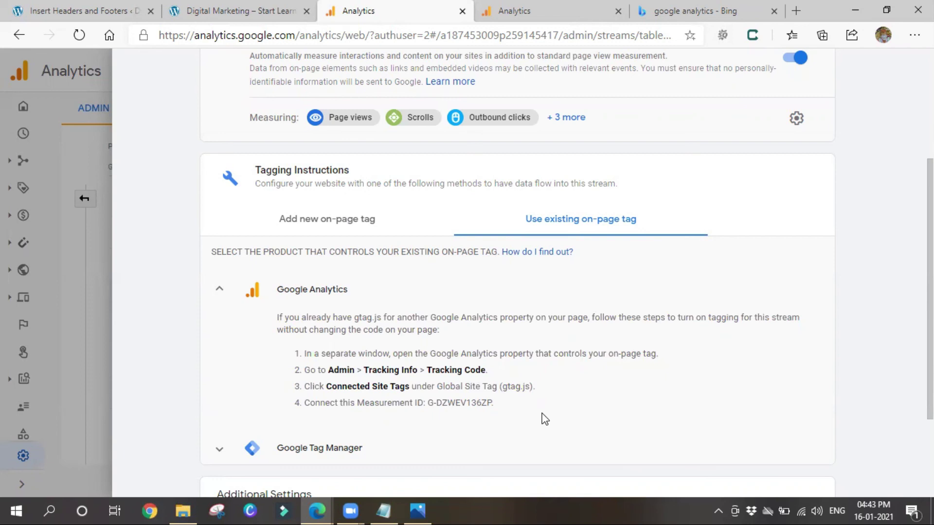
{"action": "left_click", "coordinate": [524, 10]}
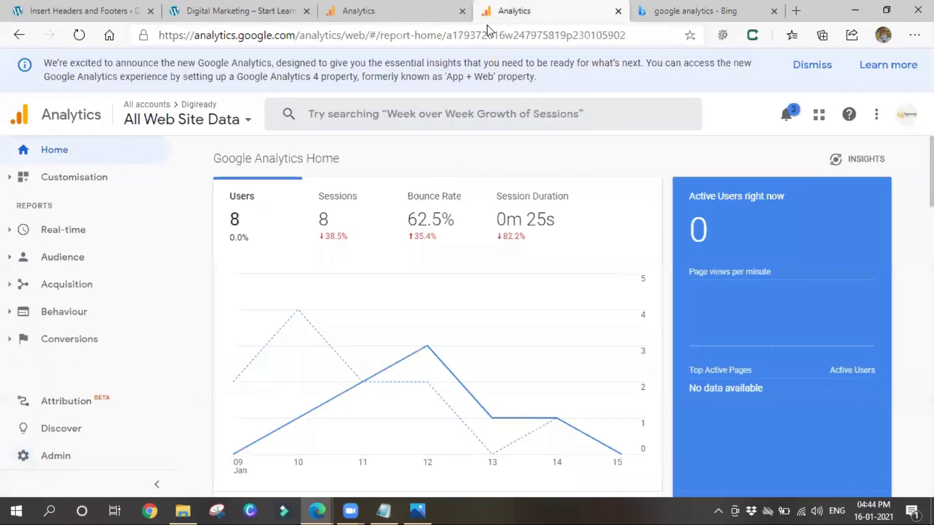
{"action": "left_click", "coordinate": [379, 9]}
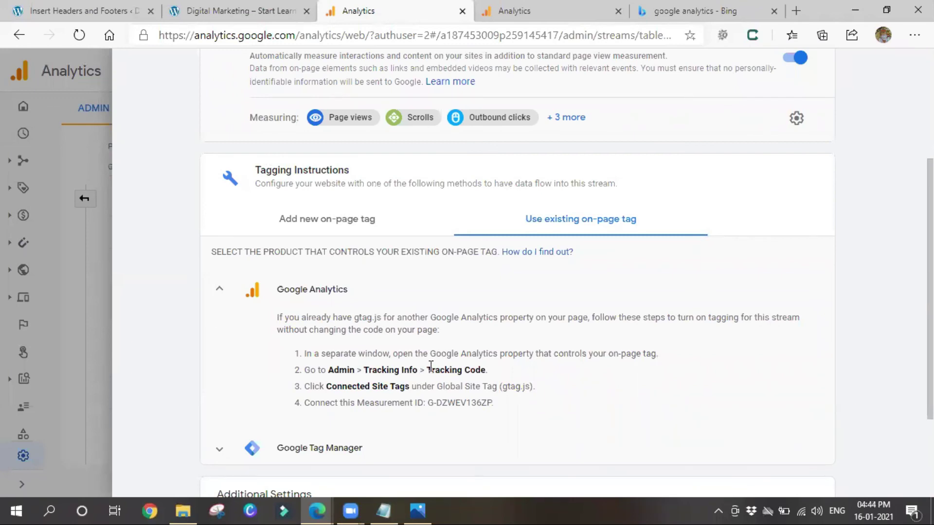
- Open the tracking code page of the Digiready property in the other Analytics account, and return to the new stream's tagging instructions
{"action": "left_click", "coordinate": [514, 11]}
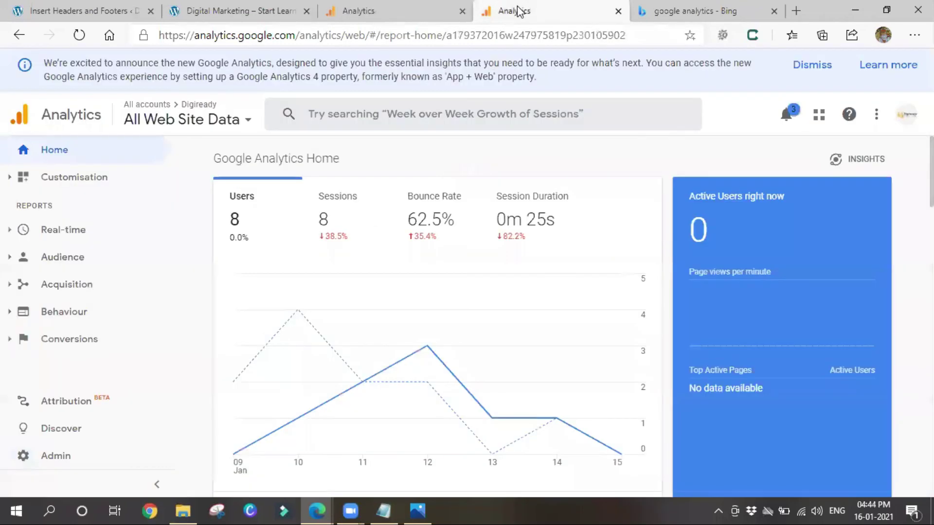
{"action": "left_click", "coordinate": [67, 465]}
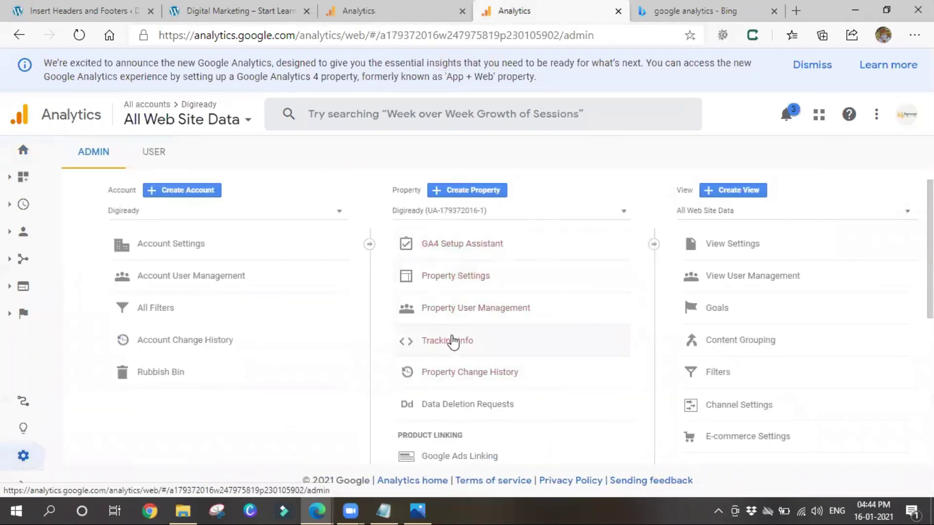
{"action": "left_click", "coordinate": [453, 341]}
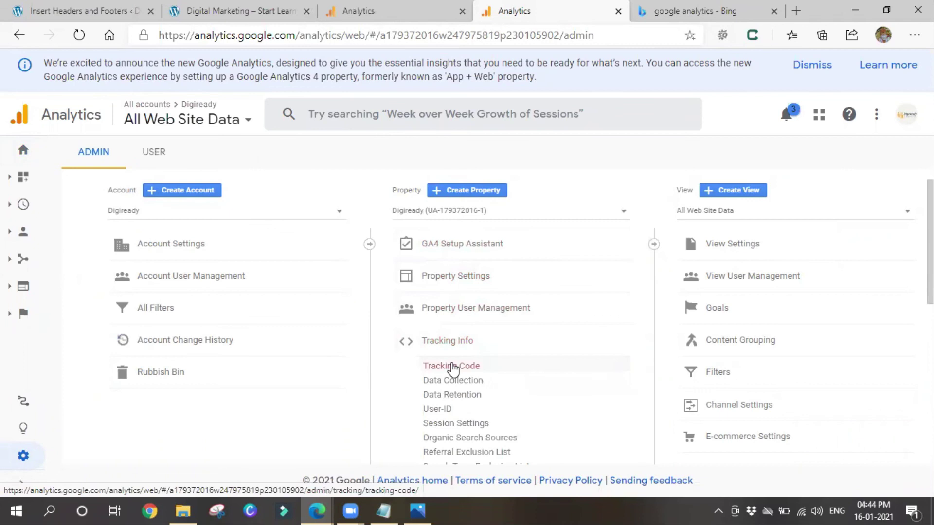
{"action": "left_click", "coordinate": [452, 366]}
{"action": "left_click", "coordinate": [387, 14]}
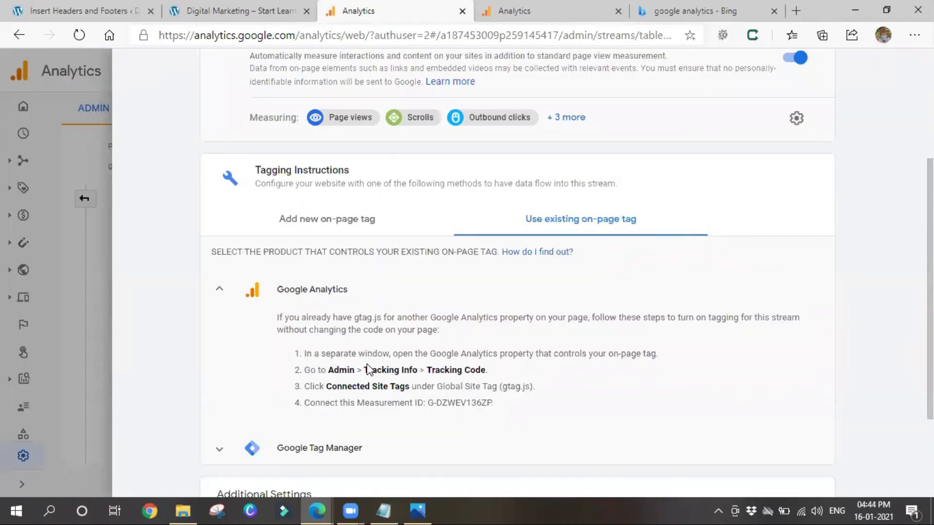
- Open the Connected Site Tags settings from the Digiready property's tracking code page in the other Analytics account
{"action": "left_click", "coordinate": [508, 11]}
{"action": "scroll", "coordinate": [484, 336], "scroll_direction": "down", "scroll_amount": 5}
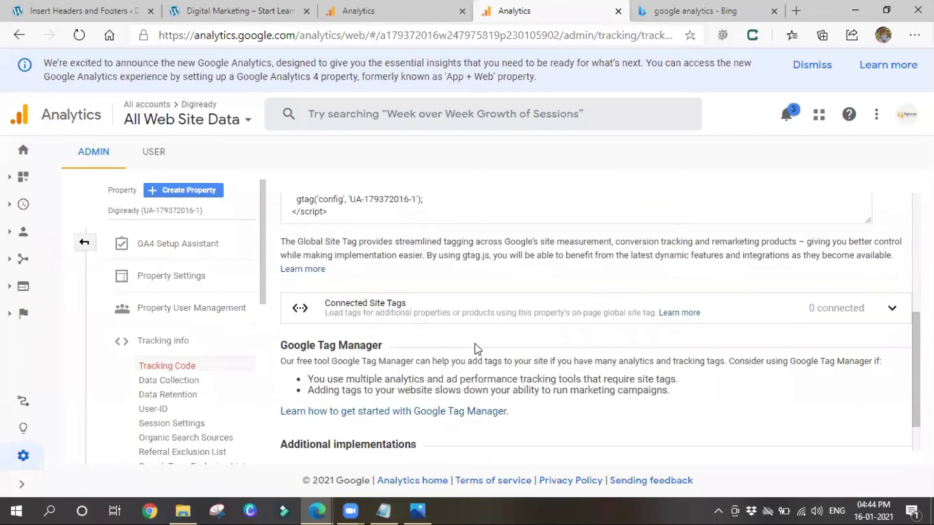
{"action": "left_click", "coordinate": [890, 311]}
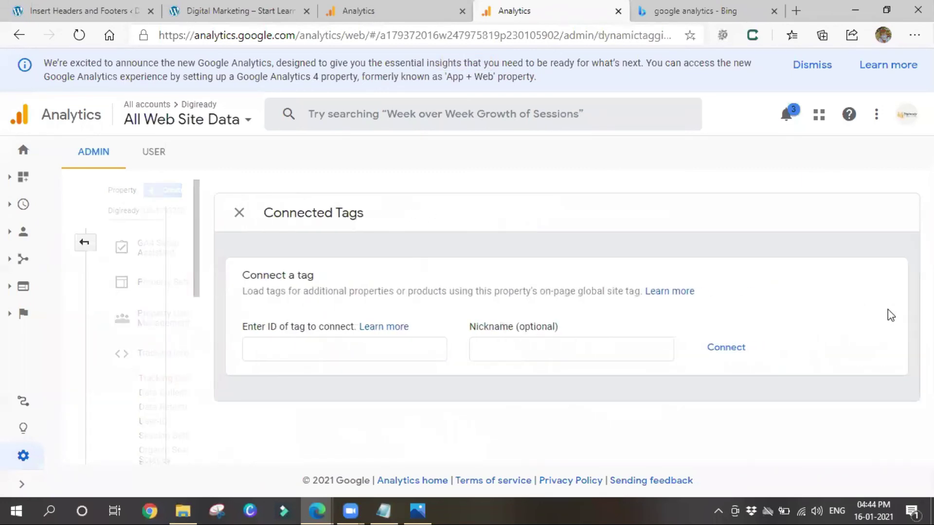
- Recheck the existing on-page tag instructions and copy the measurement ID of the GoExplorer GA4 Upgrade web stream
{"action": "left_click", "coordinate": [373, 3]}
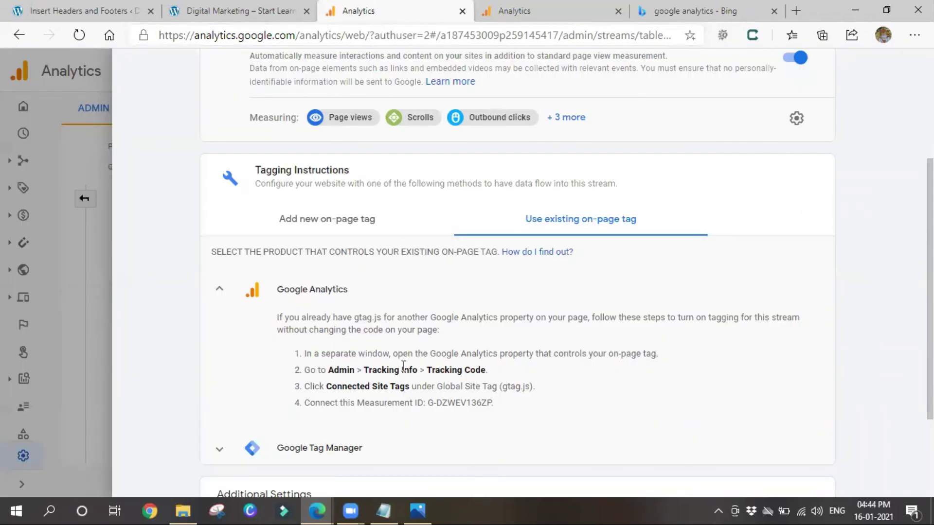
{"action": "left_click", "coordinate": [529, 7]}
{"action": "left_click", "coordinate": [399, 6]}
{"action": "scroll", "coordinate": [366, 96], "scroll_direction": "up", "scroll_amount": 3}
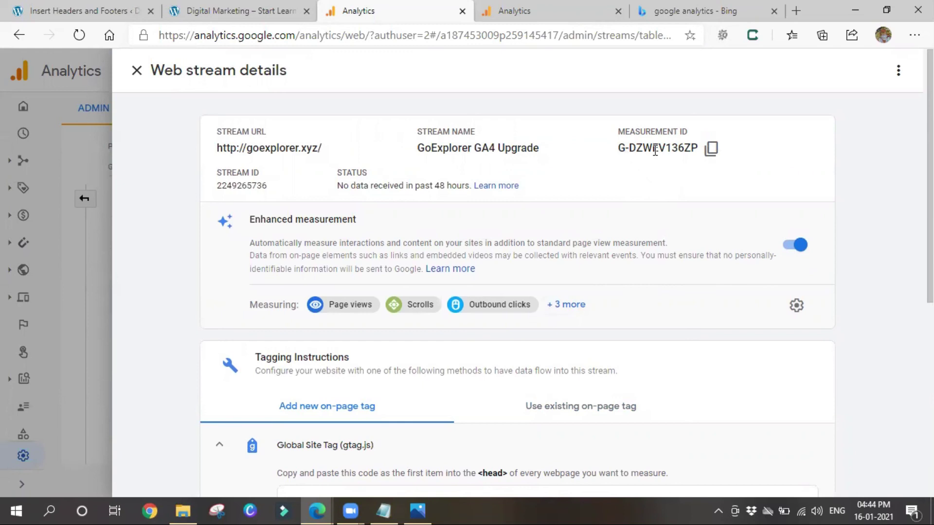
{"action": "left_click", "coordinate": [711, 148]}
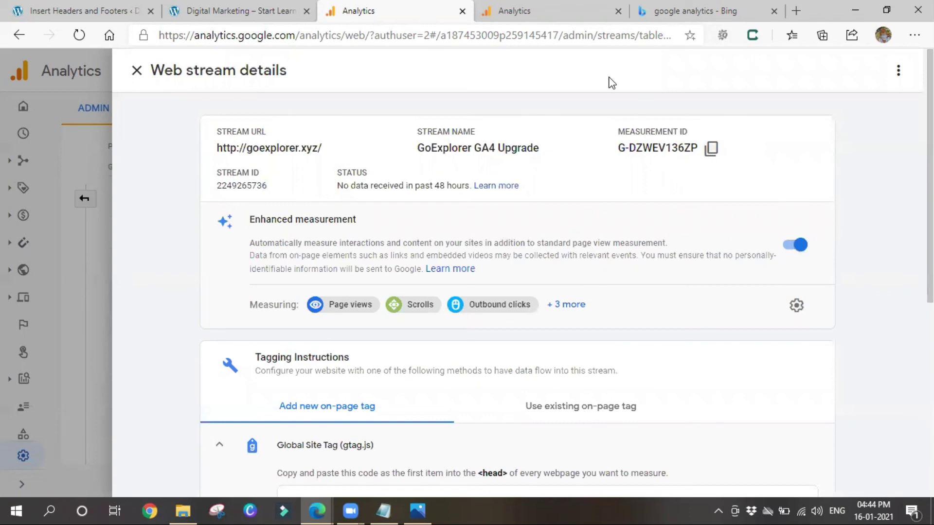
- Connect the tag G-DZWEV136ZP to the Digiready property's site tag with the nickname Goexplorer GA4
{"action": "left_click", "coordinate": [563, 7]}
{"action": "left_click", "coordinate": [315, 354]}
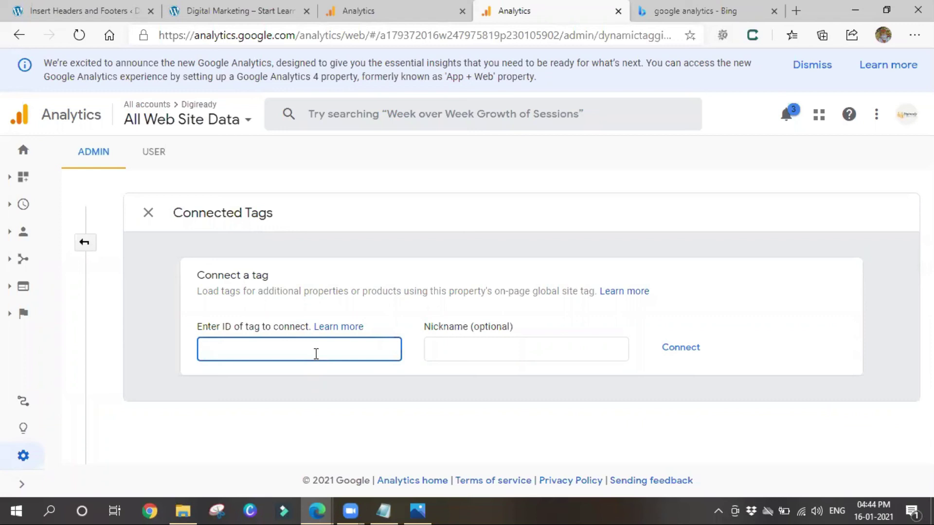
{"action": "type", "text": "G-DZWEV136ZP"}
{"action": "left_click", "coordinate": [475, 347]}
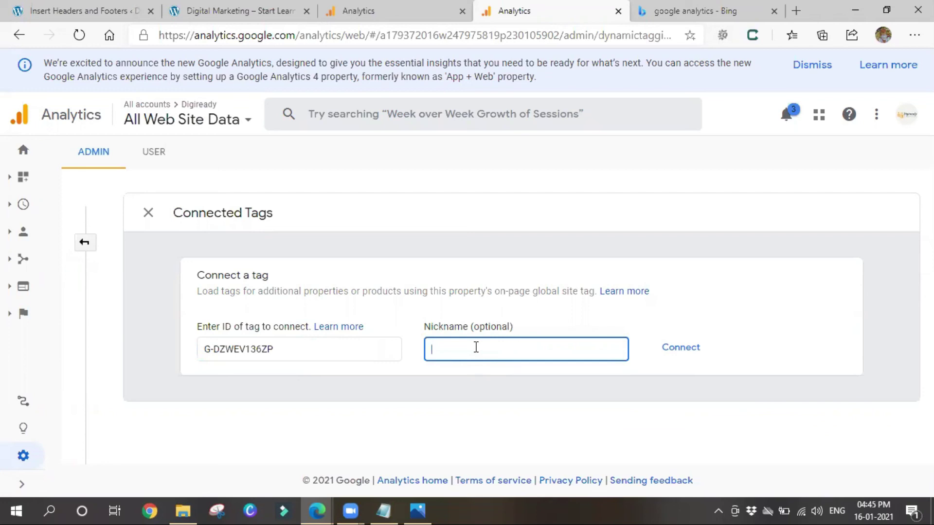
{"action": "type", "text": "G"}
{"action": "key", "text": "BackSpace"}
{"action": "type", "text": "Goexplore"}
{"action": "type", "text": "A4"}
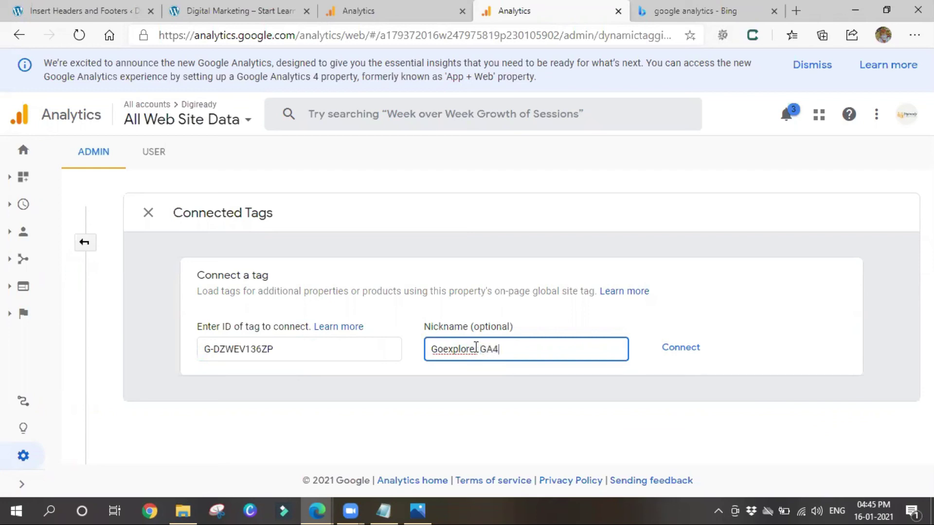
{"action": "left_click", "coordinate": [682, 347]}
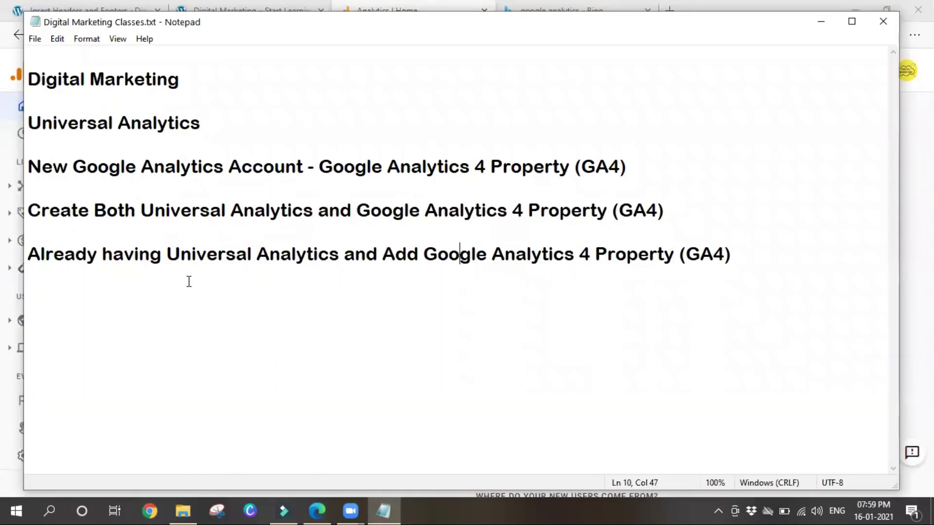
- Highlight the Universal Analytics line in the Digital Marketing Classes.txt notes in Notepad
{"action": "left_click", "coordinate": [27, 124]}
{"action": "left_click_drag", "start_coordinate": [27, 123], "coordinate": [220, 117]}
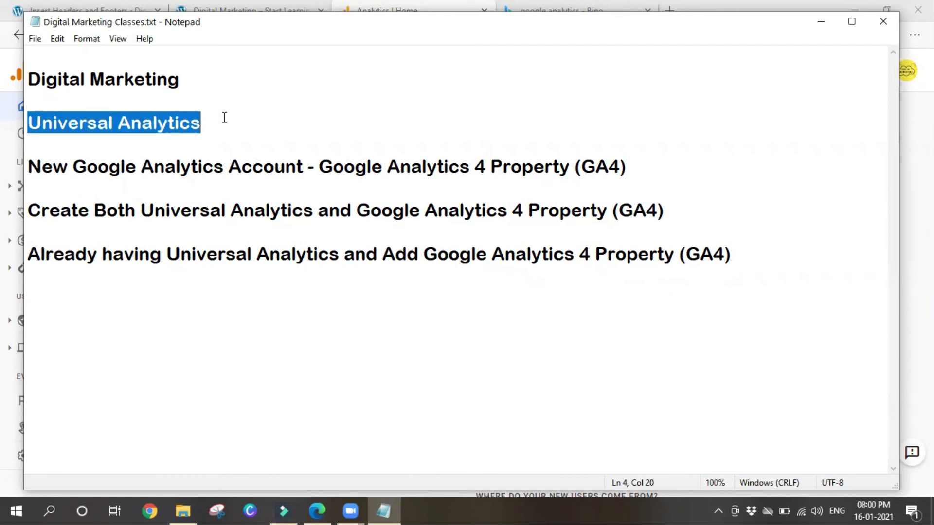